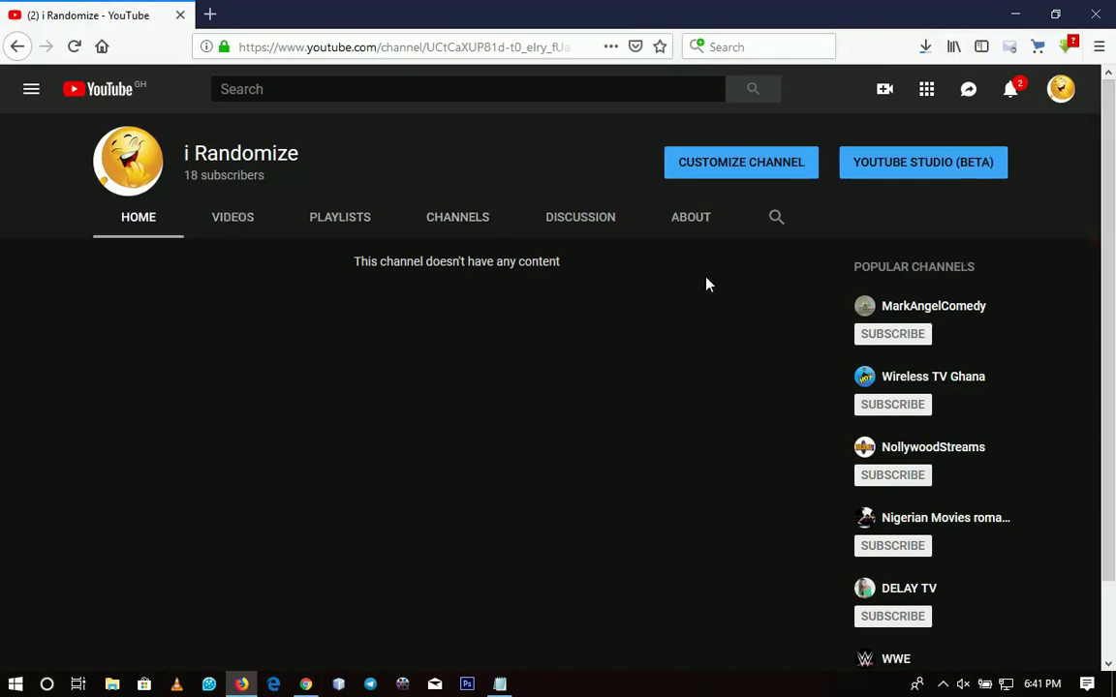
Step: Bring the Chrome window with the YouTube home feed back to the front
{"action": "left_click", "coordinate": [305, 684]}
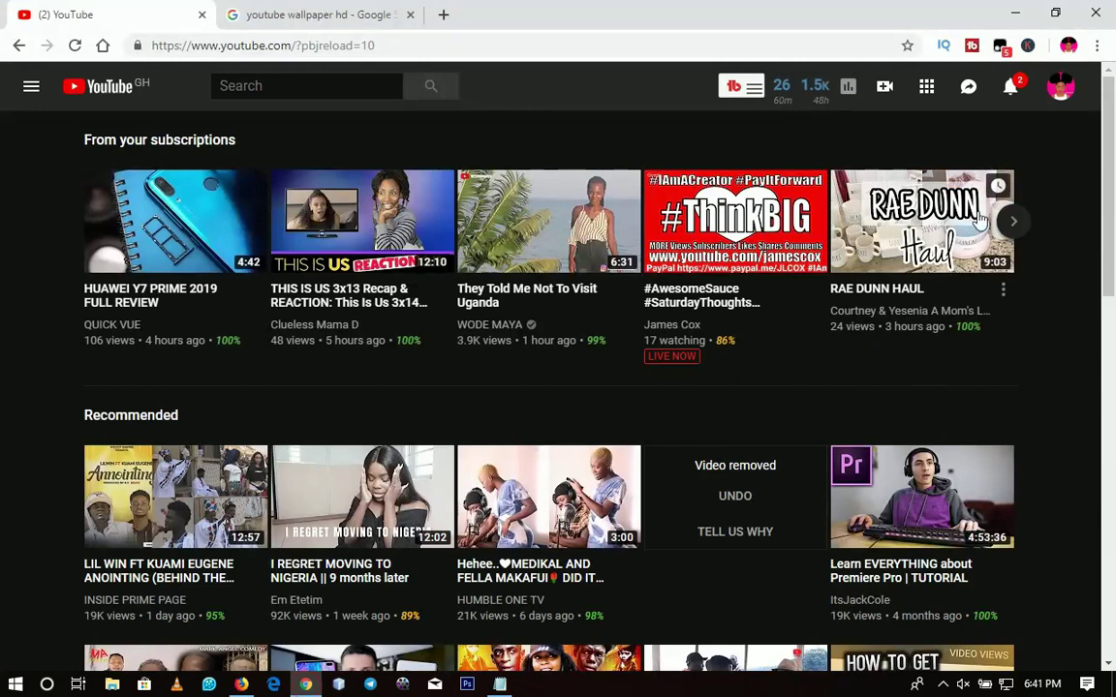
Step: View the signed-in account's main channel via My channel, then return to the i Randomize window
{"action": "left_click", "coordinate": [967, 87]}
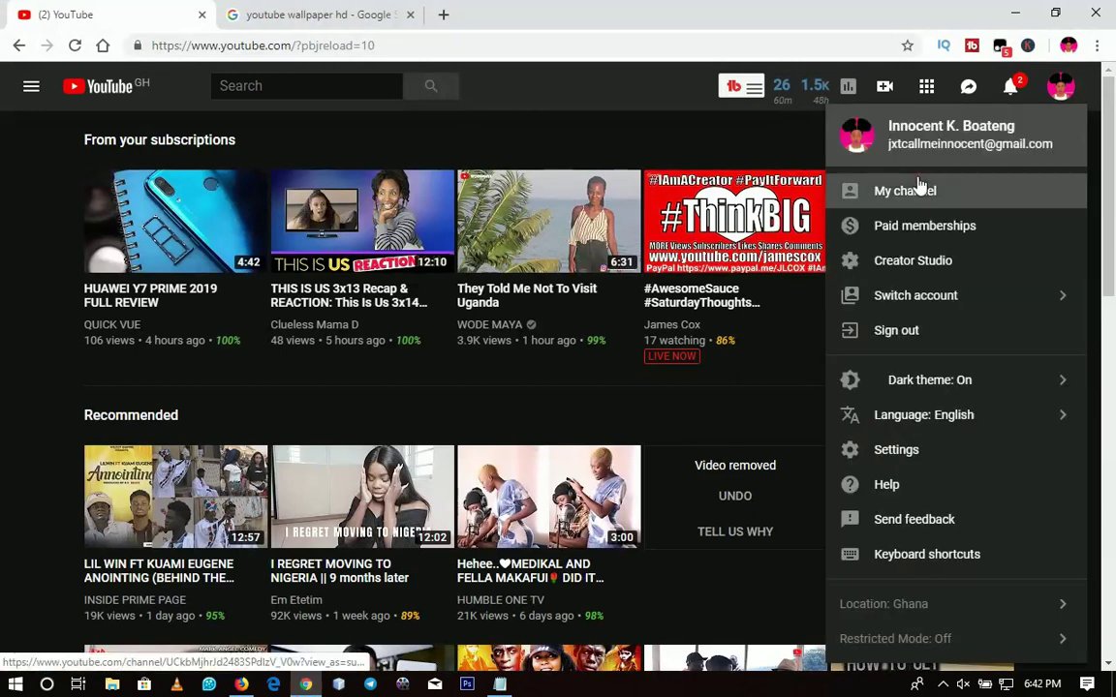
{"action": "left_click", "coordinate": [918, 184]}
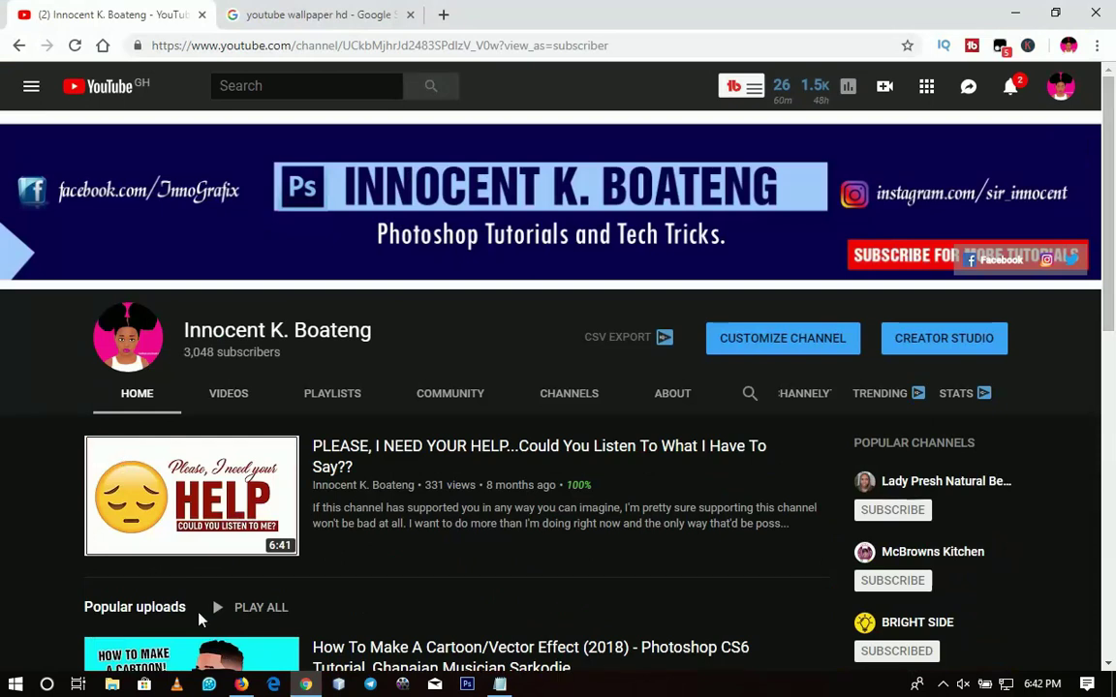
{"action": "left_click", "coordinate": [242, 685]}
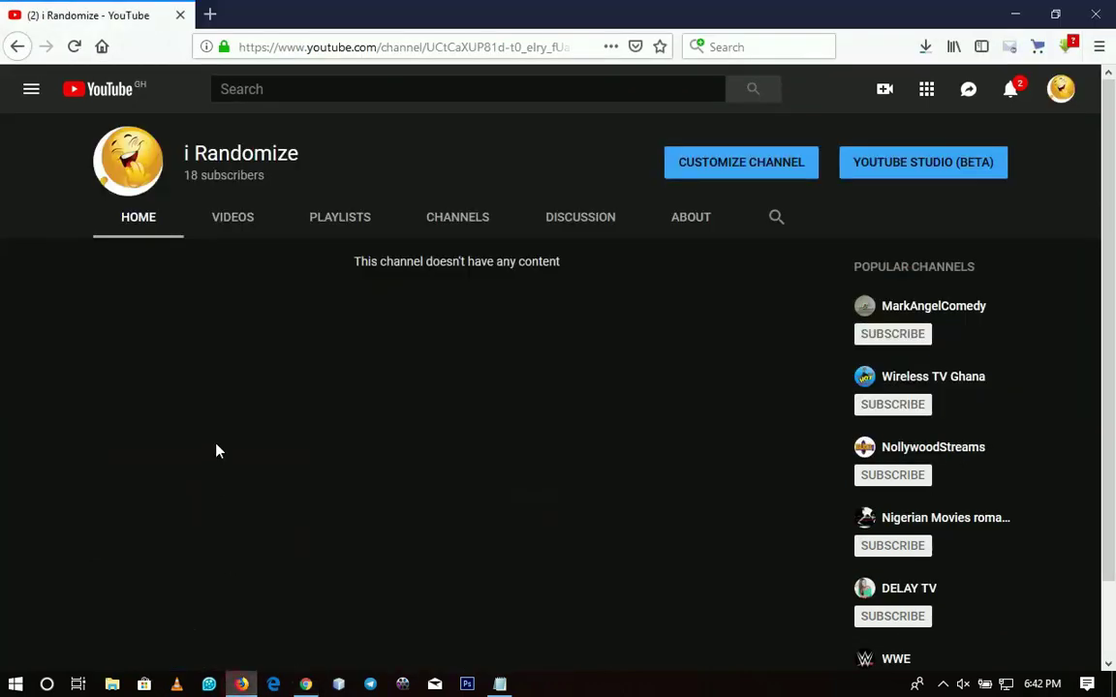
Step: Check the main channel's Videos and Home tabs, then start Customize Channel in Chrome
{"action": "left_click", "coordinate": [225, 232]}
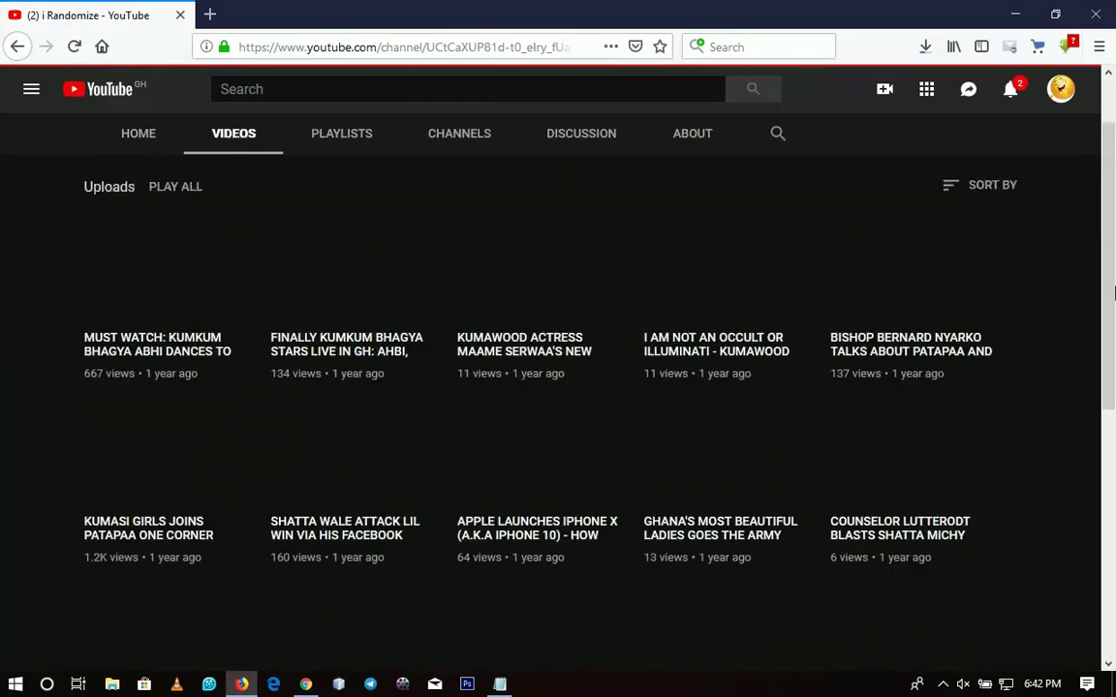
{"action": "left_click", "coordinate": [126, 137]}
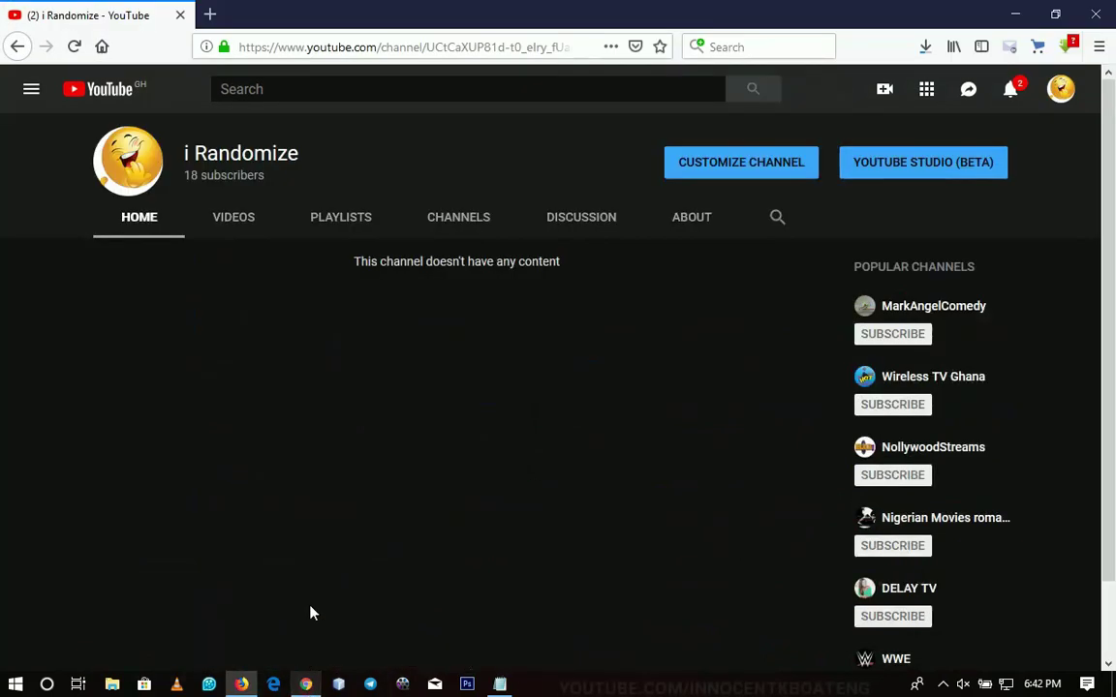
{"action": "left_click", "coordinate": [310, 680]}
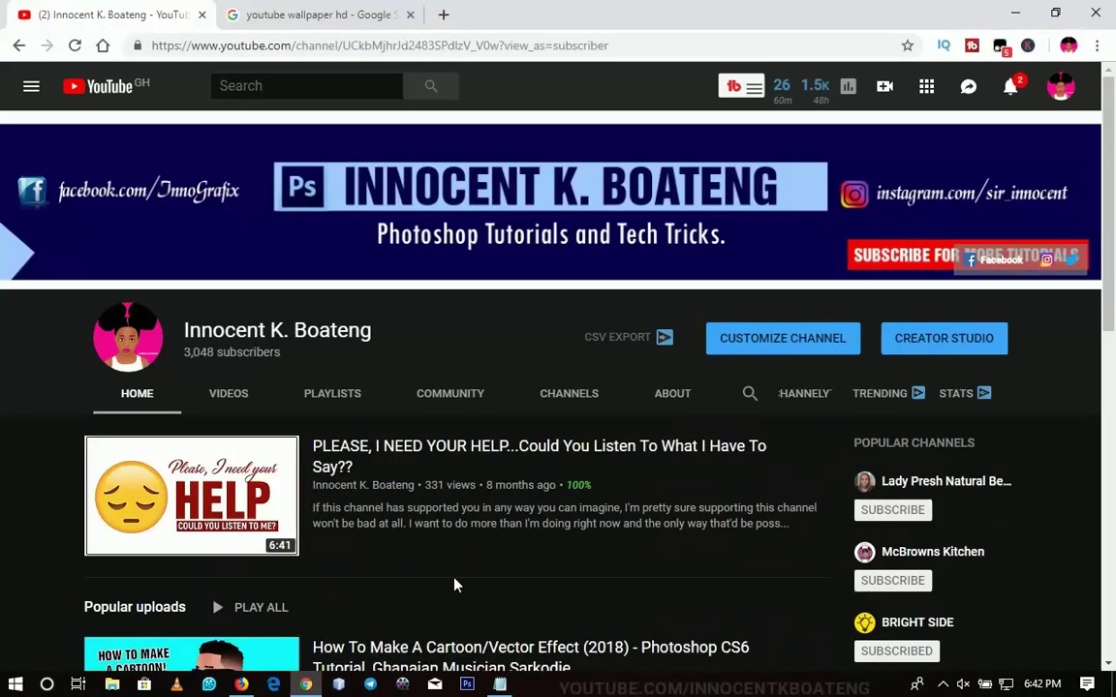
{"action": "key", "text": "alt+Tab"}
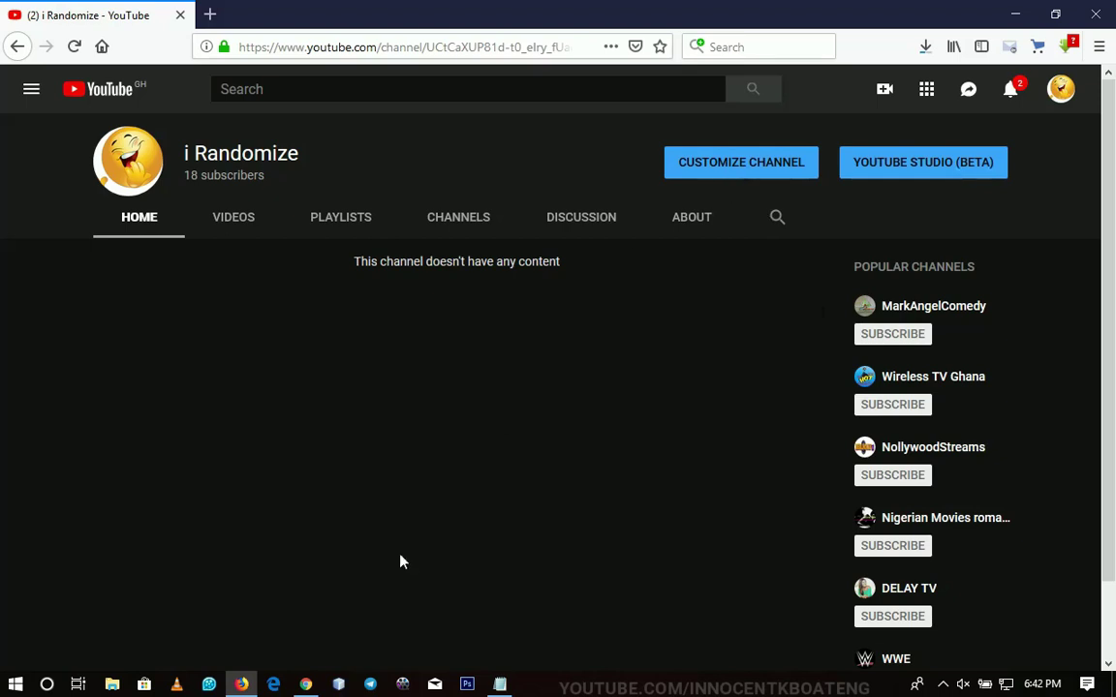
{"action": "left_click", "coordinate": [305, 684]}
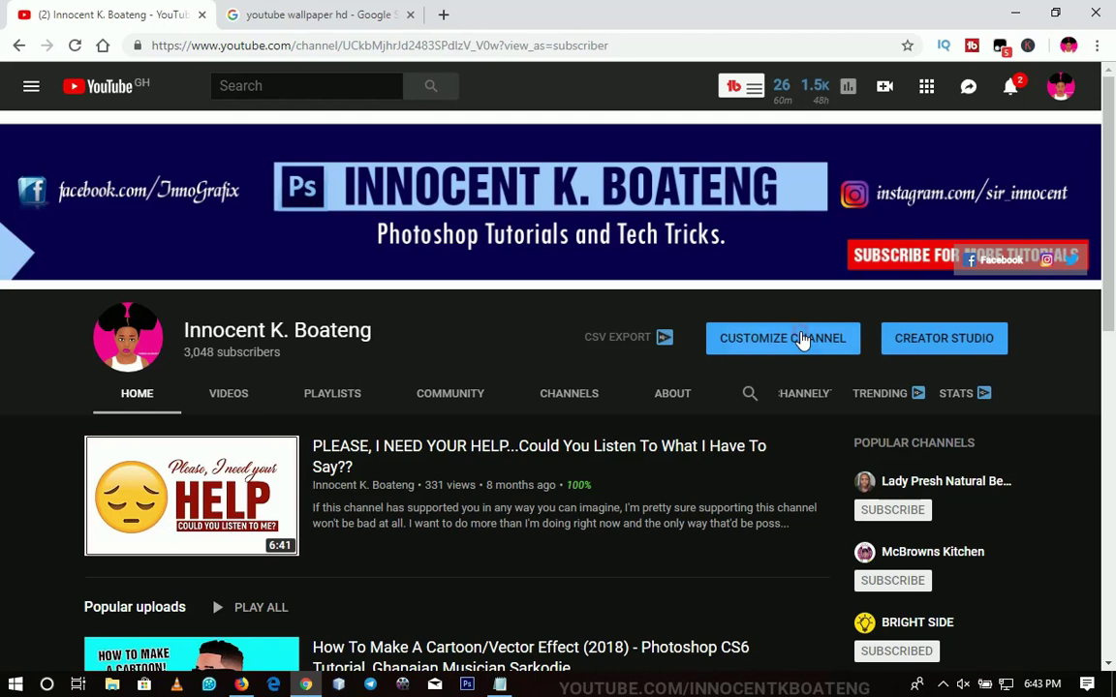
{"action": "left_click", "coordinate": [801, 339]}
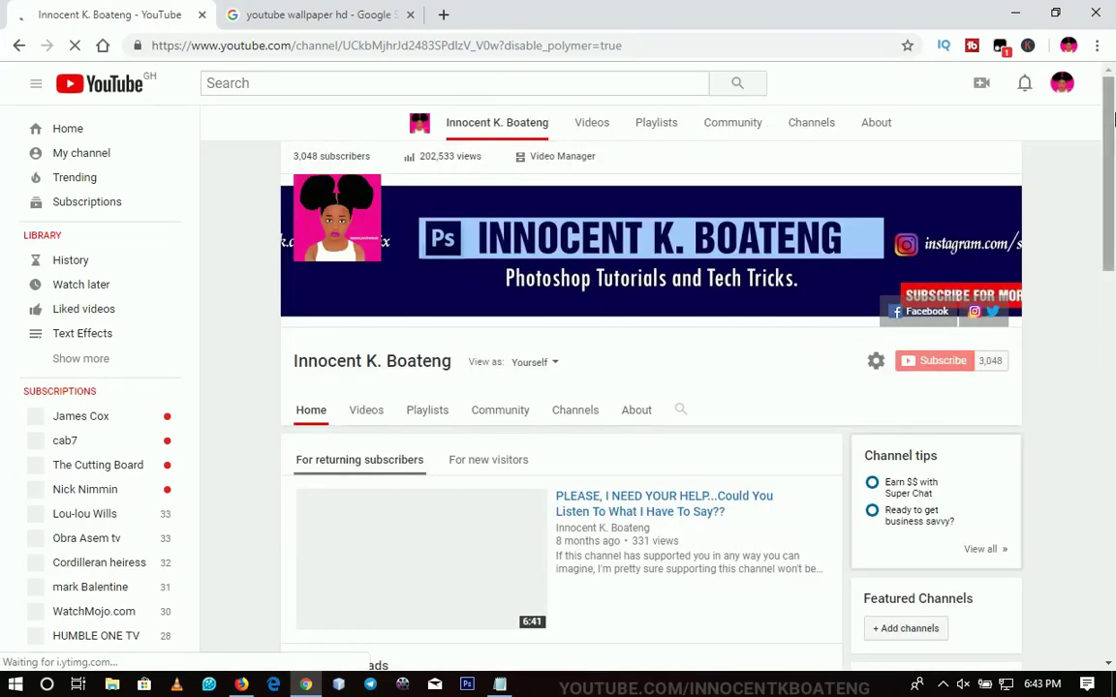
Step: Open Channel settings from the gear icon next to the channel name on the customize page
{"action": "left_click_drag", "start_coordinate": [1113, 131], "coordinate": [1112, 139]}
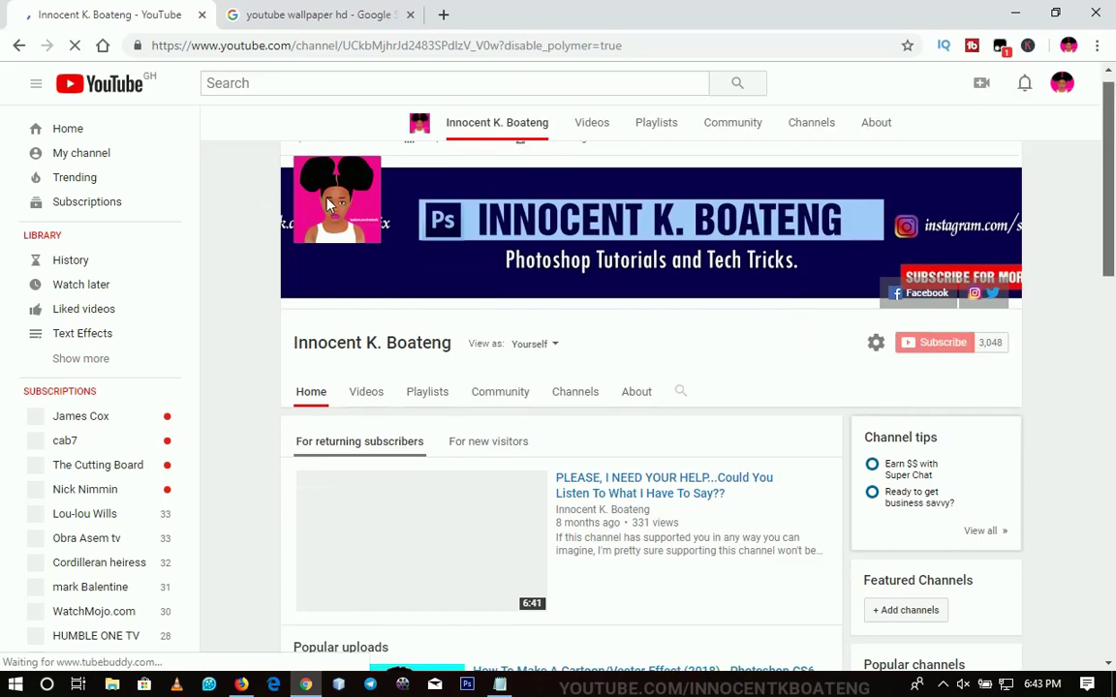
{"action": "scroll", "coordinate": [329, 204], "scroll_direction": "up", "scroll_amount": 1}
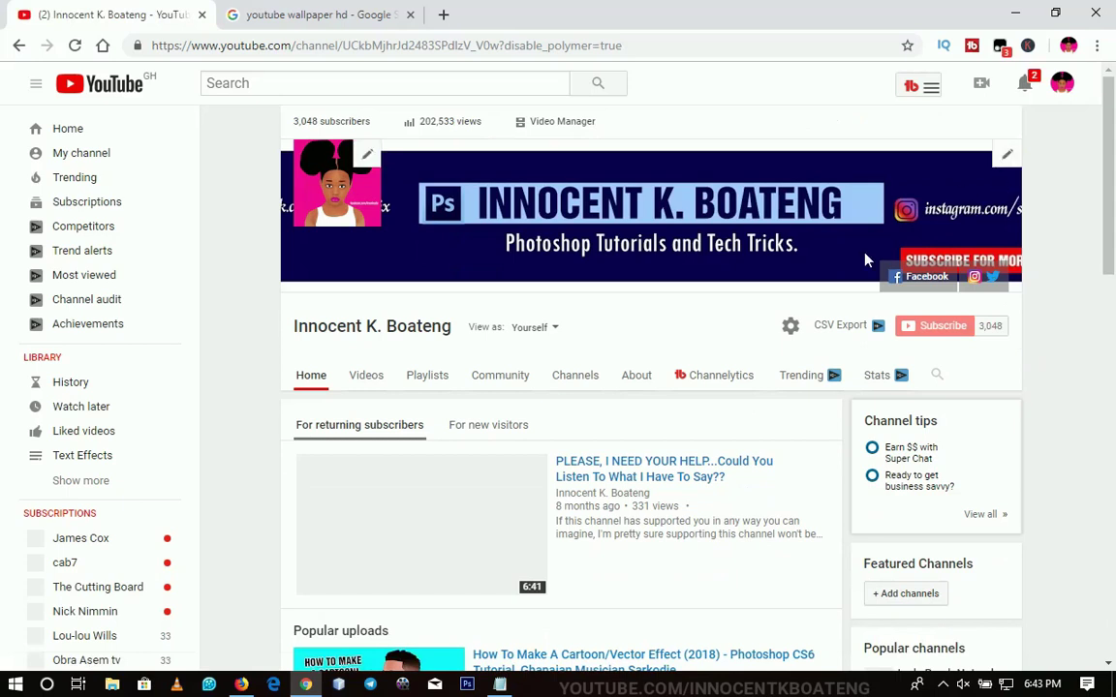
{"action": "left_click", "coordinate": [792, 331]}
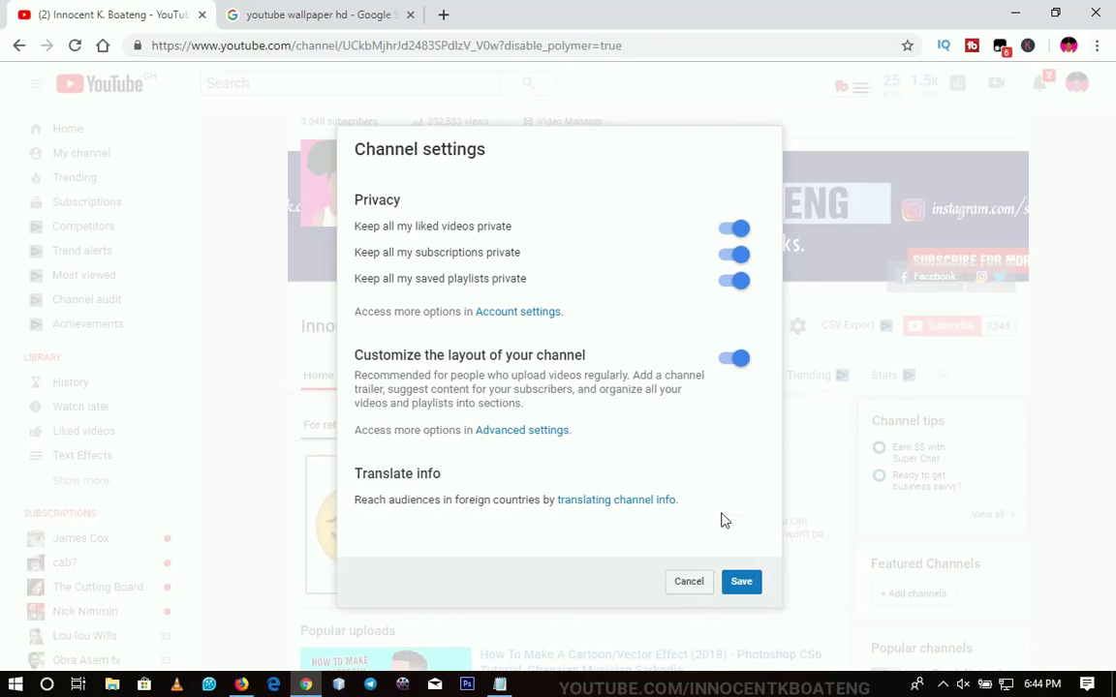
Step: Cancel the Channel settings dialog without saving any changes
{"action": "left_click", "coordinate": [690, 584]}
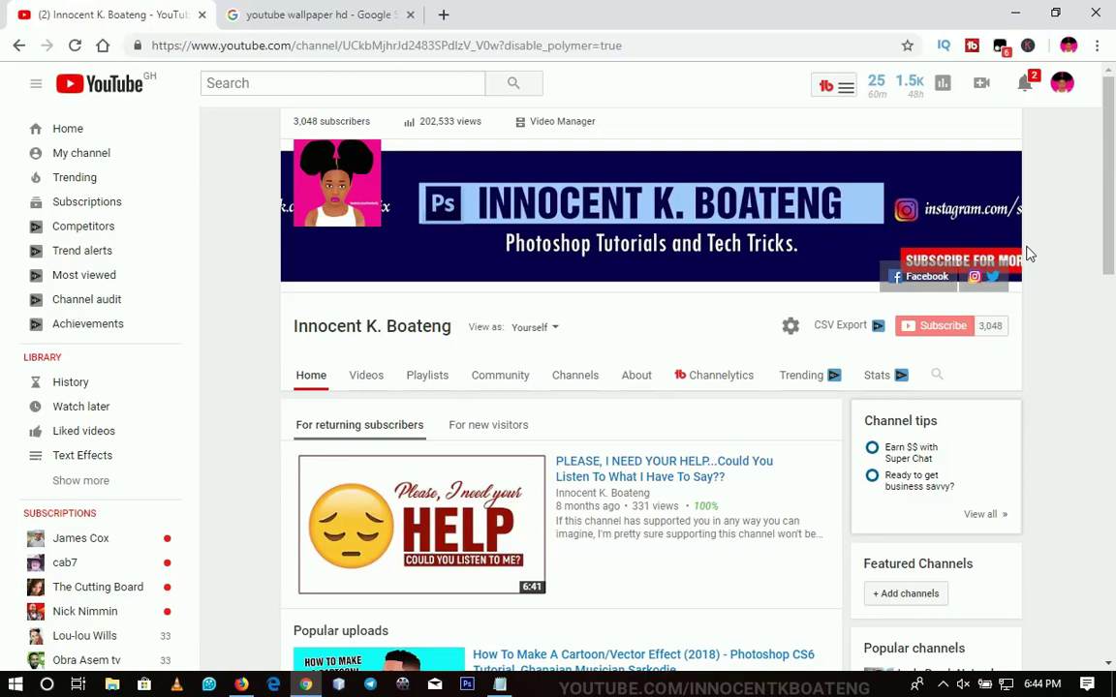
Step: Choose Edit links from the banner's pencil menu to show the Facebook, Instagram and Twitter links
{"action": "mouse_move", "coordinate": [1004, 160]}
{"action": "left_click", "coordinate": [1008, 159]}
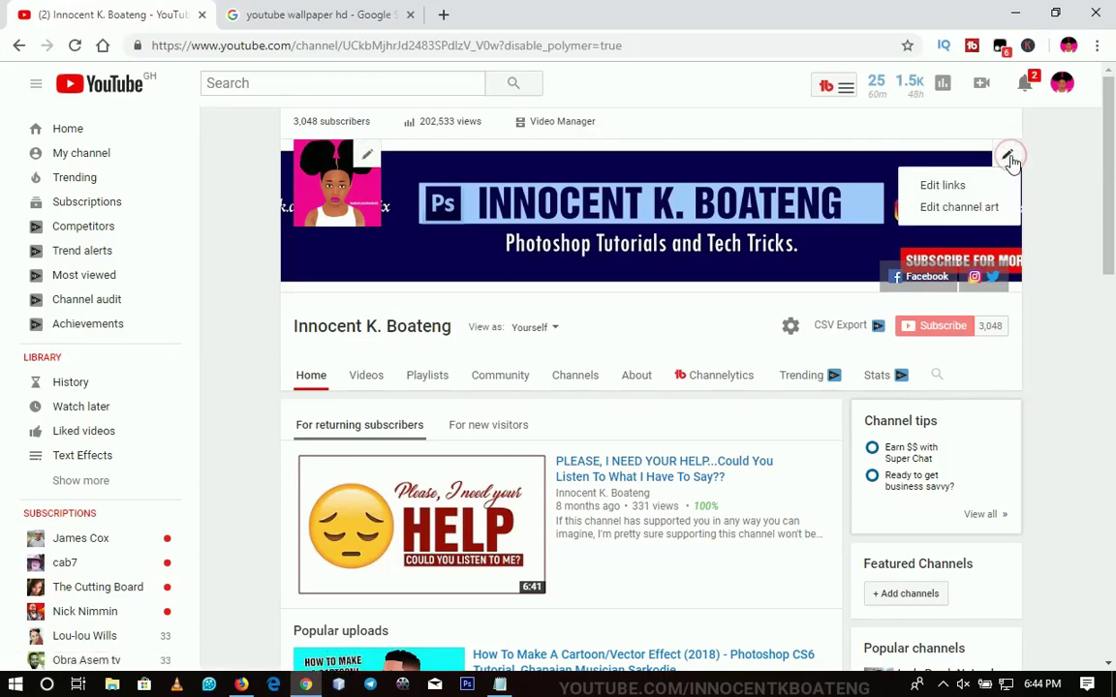
{"action": "left_click", "coordinate": [929, 185]}
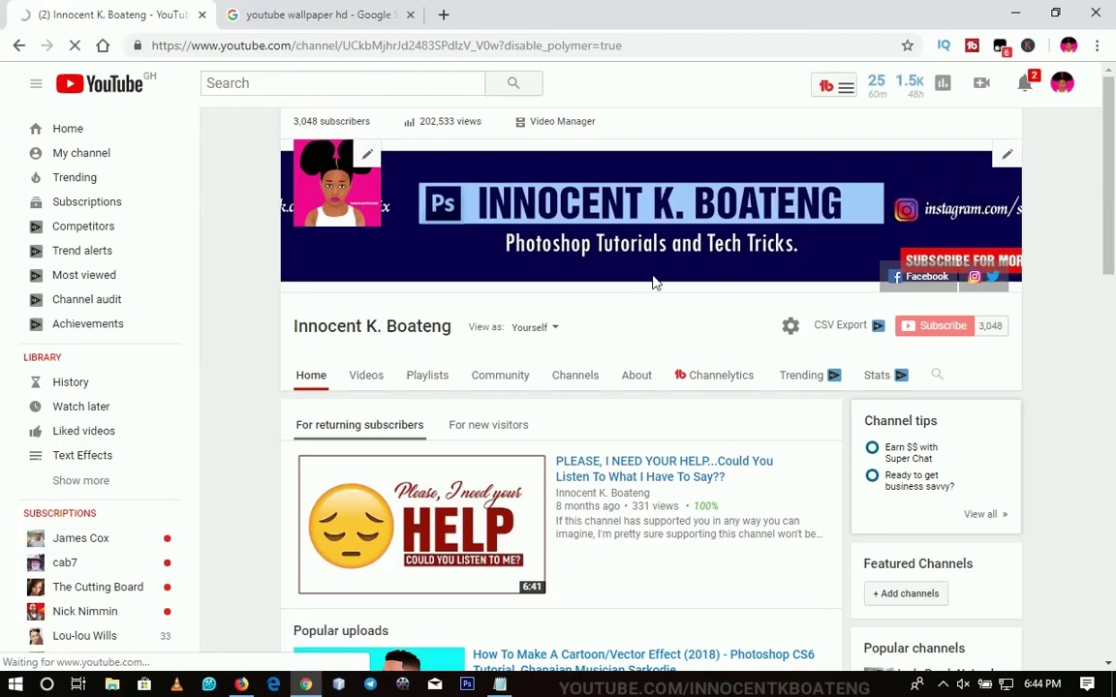
{"action": "scroll", "coordinate": [1111, 113], "scroll_direction": "up", "scroll_amount": 3}
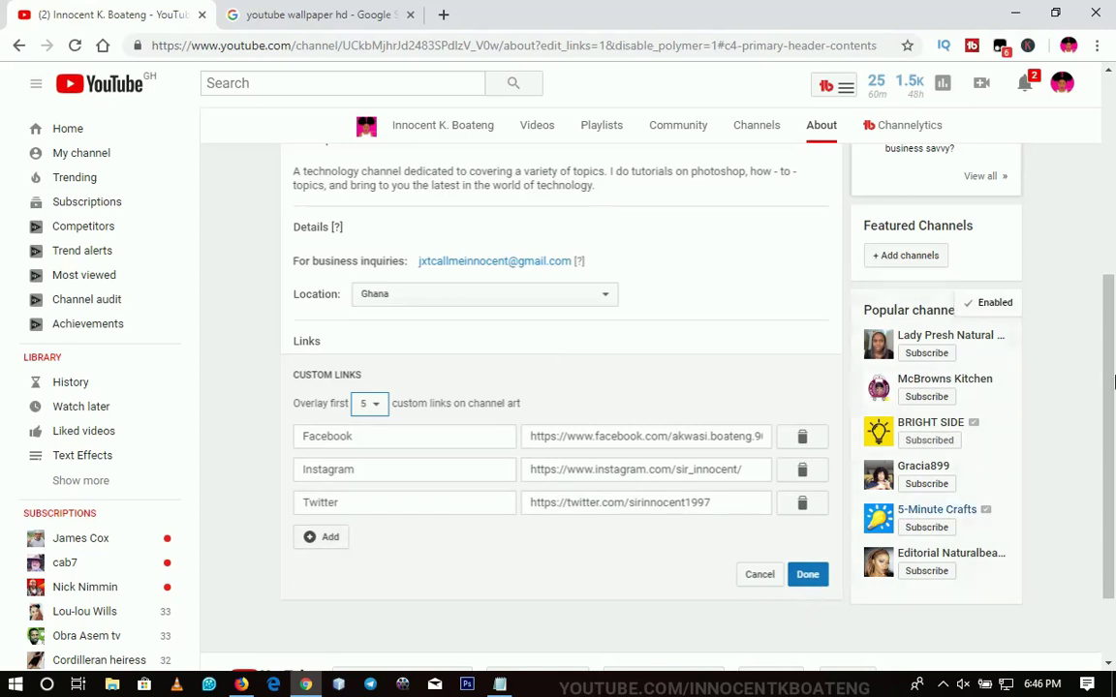
{"action": "scroll", "coordinate": [1114, 383], "scroll_direction": "up", "scroll_amount": 5}
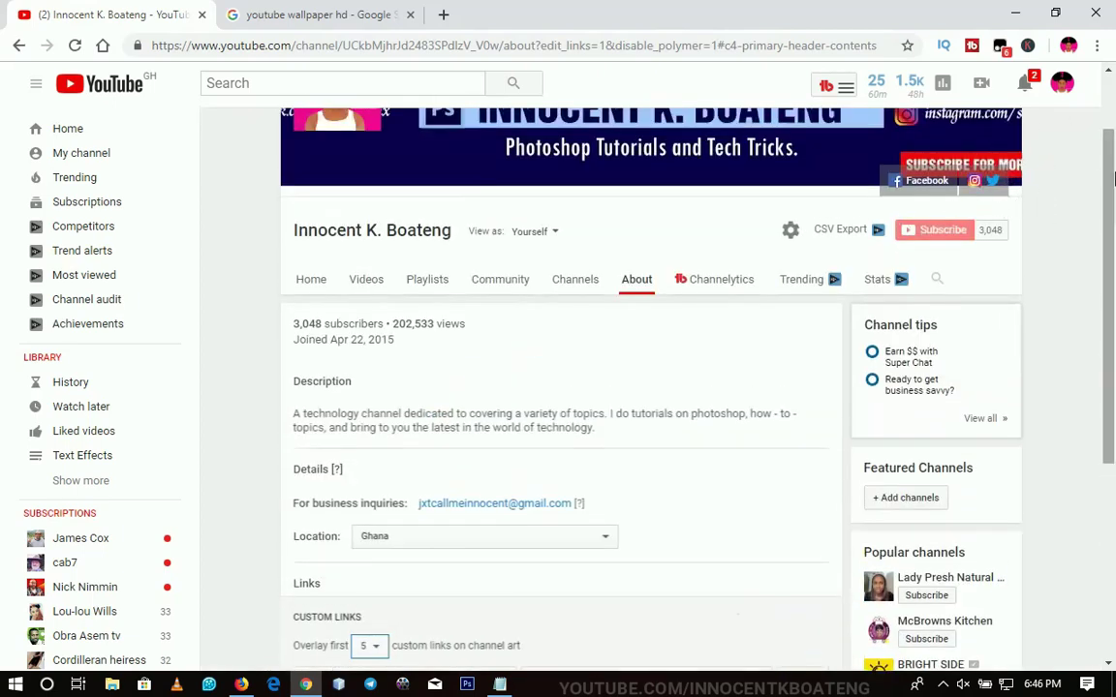
{"action": "scroll", "coordinate": [1081, 155], "scroll_direction": "up", "scroll_amount": 2}
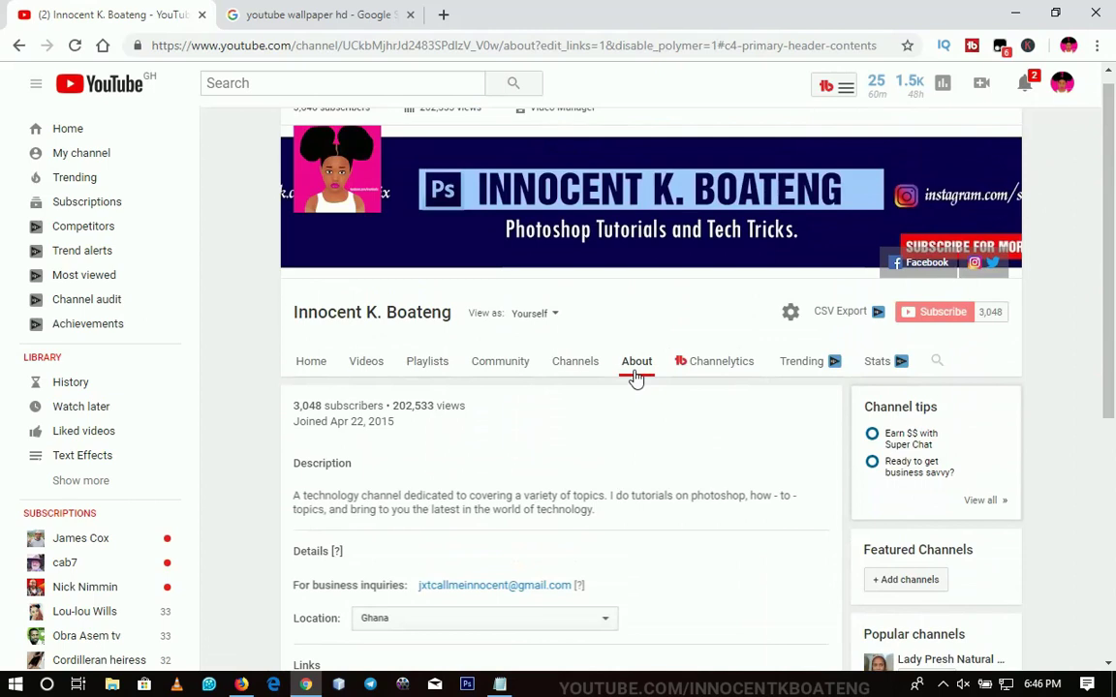
{"action": "left_click", "coordinate": [302, 359]}
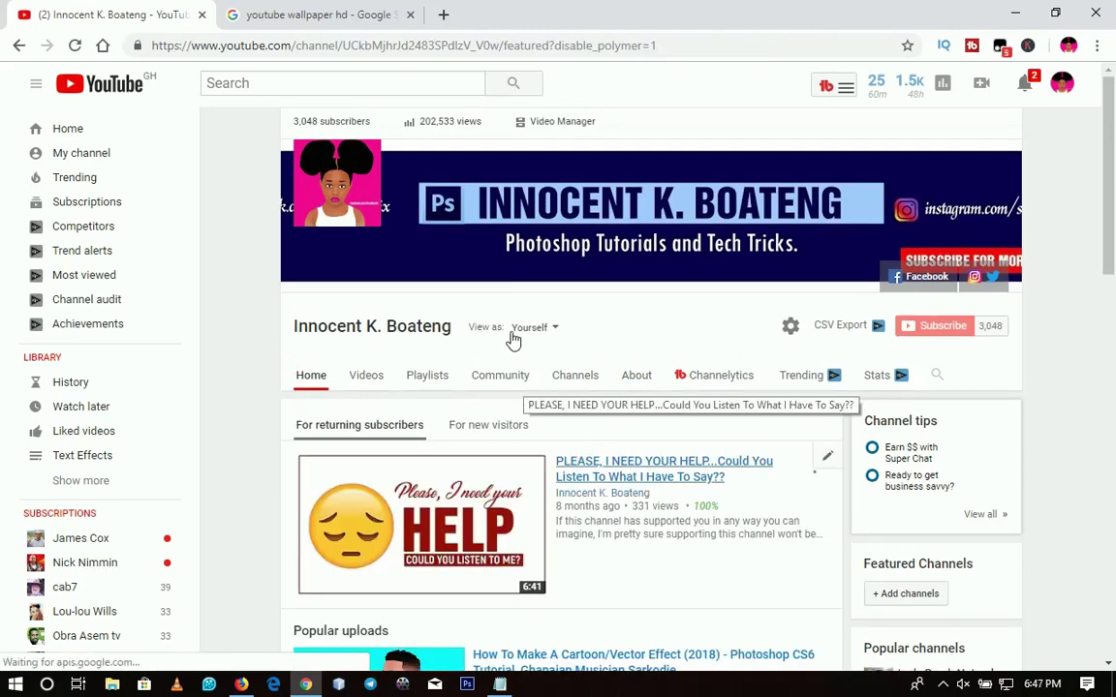
{"action": "left_click", "coordinate": [553, 327]}
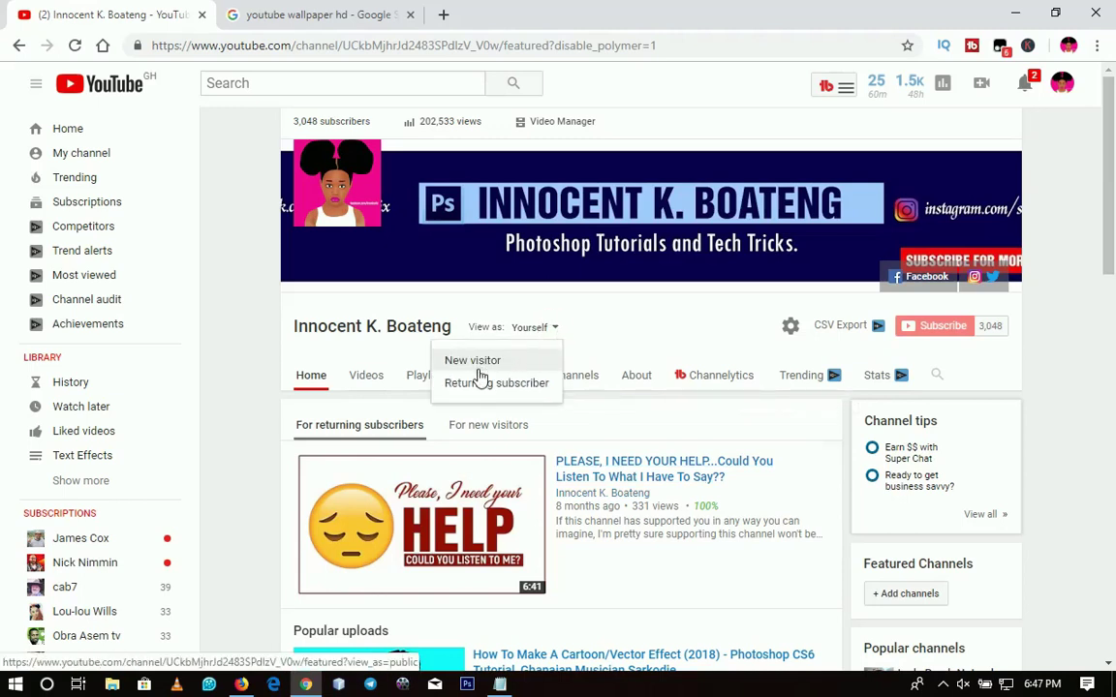
{"action": "left_click", "coordinate": [616, 328]}
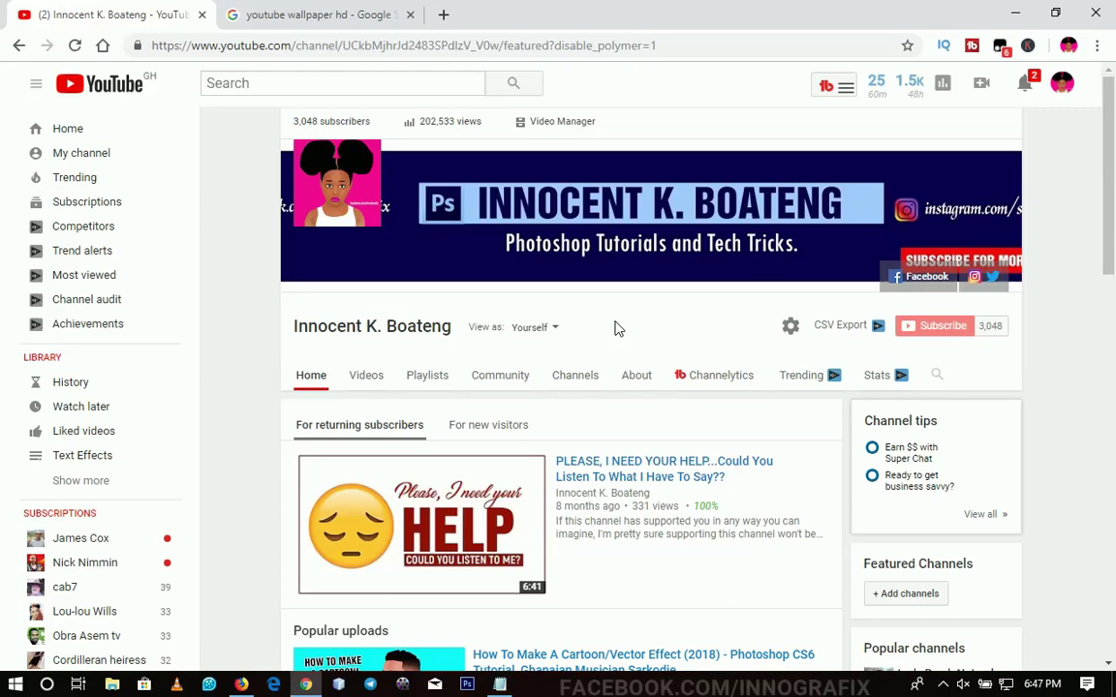
{"action": "left_click_drag", "start_coordinate": [1108, 92], "coordinate": [1112, 198]}
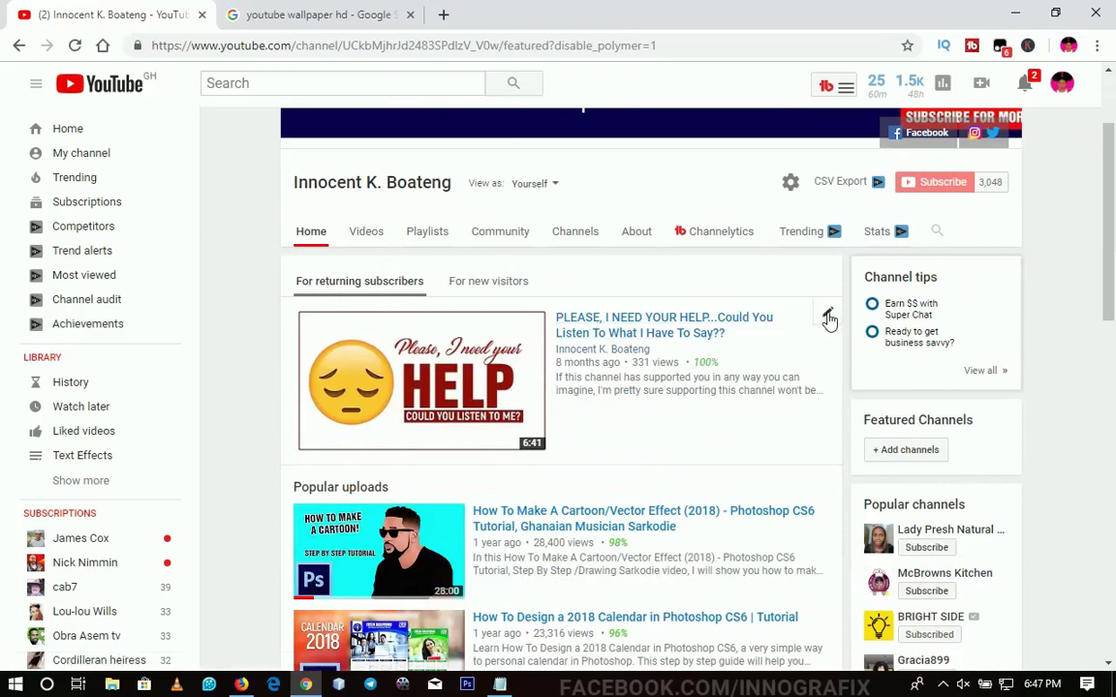
Step: Open the main channel's returning-subscriber featured video editor, then start customizing the i Randomize channel
{"action": "left_click", "coordinate": [241, 684]}
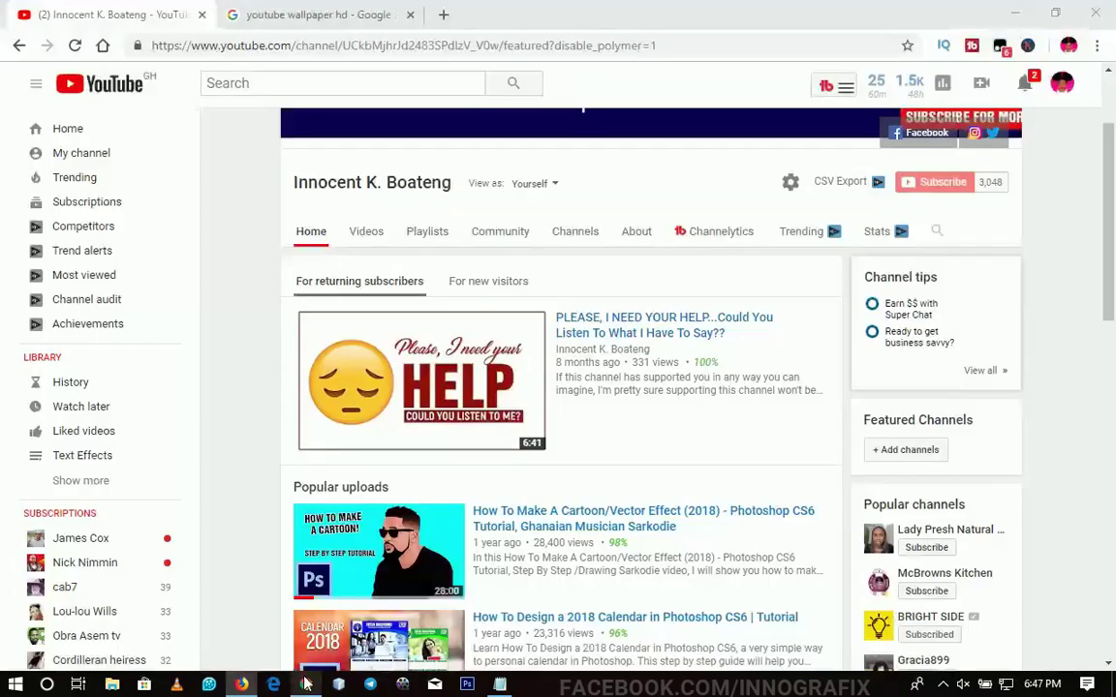
{"action": "left_click", "coordinate": [305, 685]}
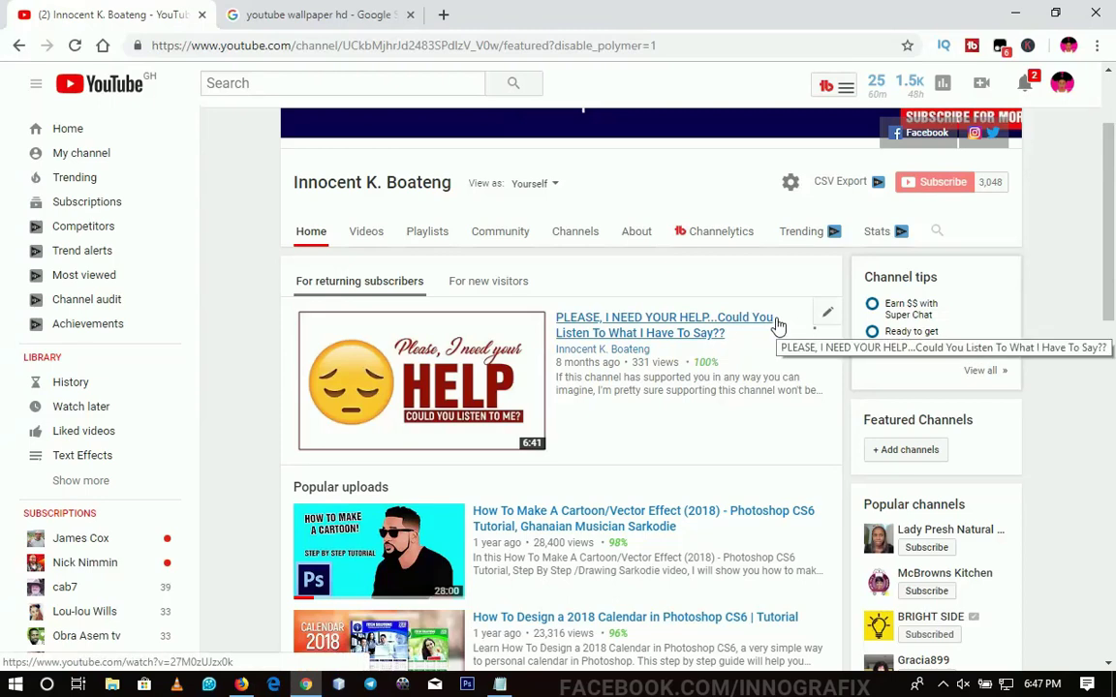
{"action": "left_click", "coordinate": [828, 316]}
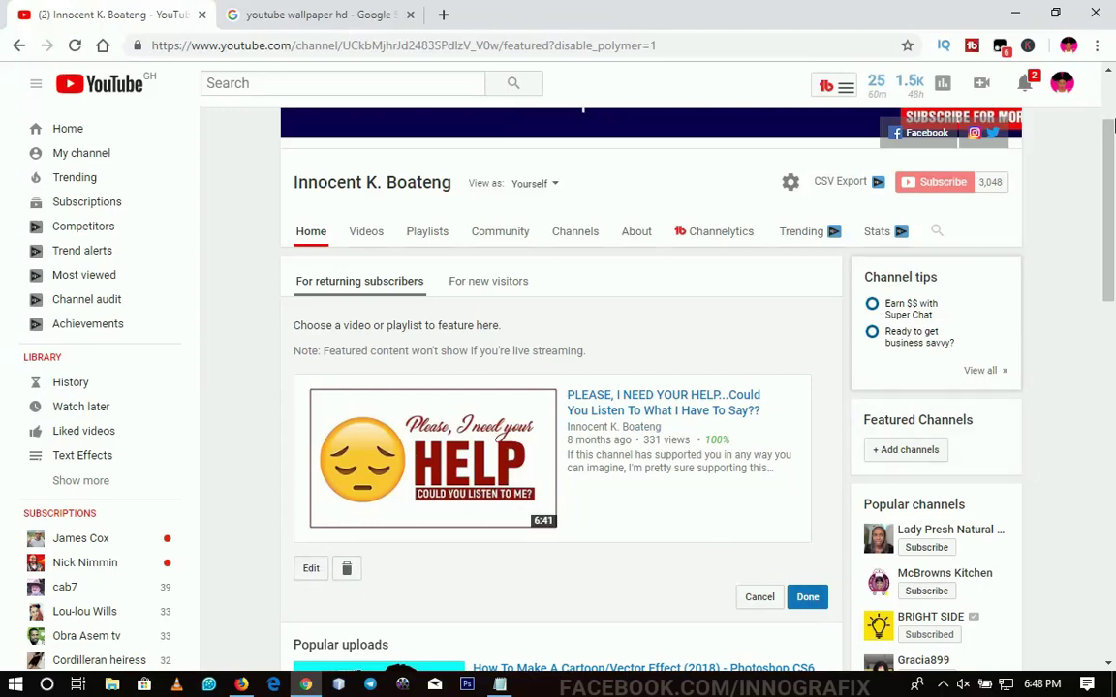
{"action": "scroll", "coordinate": [754, 329], "scroll_direction": "down", "scroll_amount": 3}
{"action": "scroll", "coordinate": [683, 349], "scroll_direction": "up", "scroll_amount": 2}
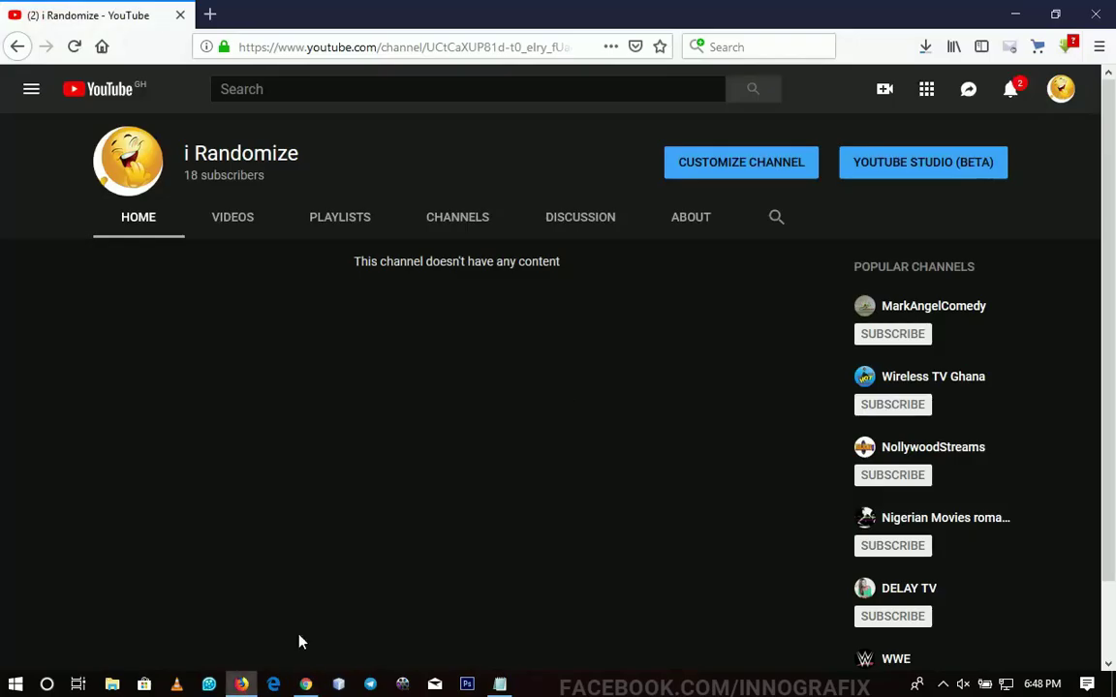
{"action": "left_click", "coordinate": [736, 163]}
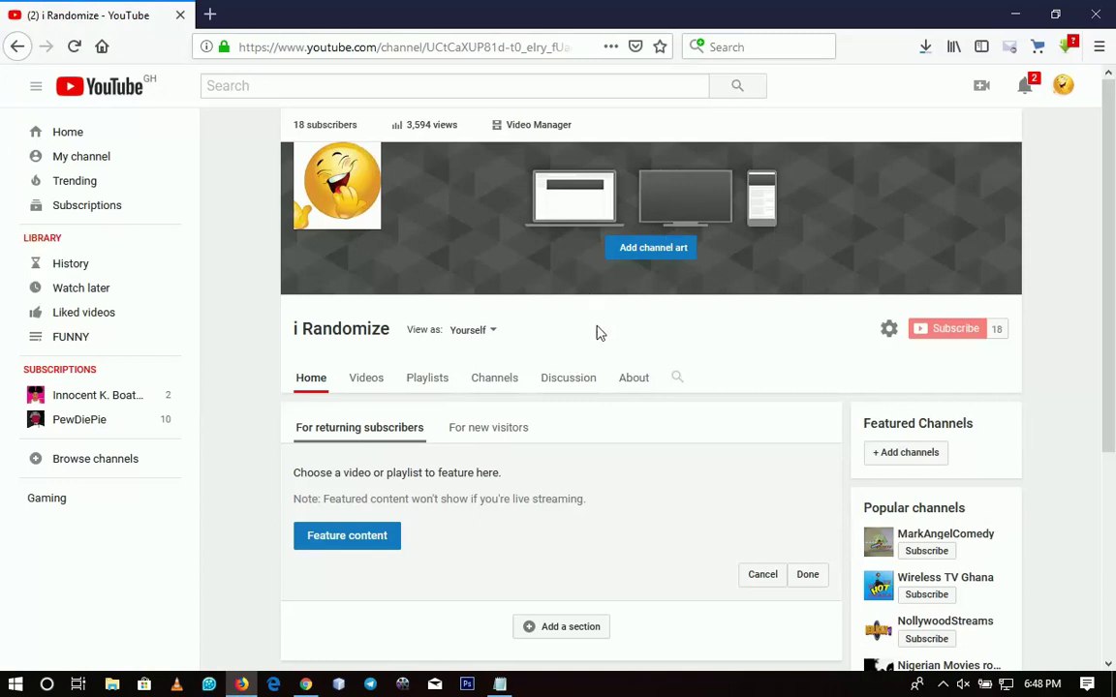
Step: Browse the i Randomize uploads in the Feature content picker and cancel without featuring any
{"action": "mouse_move", "coordinate": [528, 237]}
{"action": "left_click", "coordinate": [374, 542]}
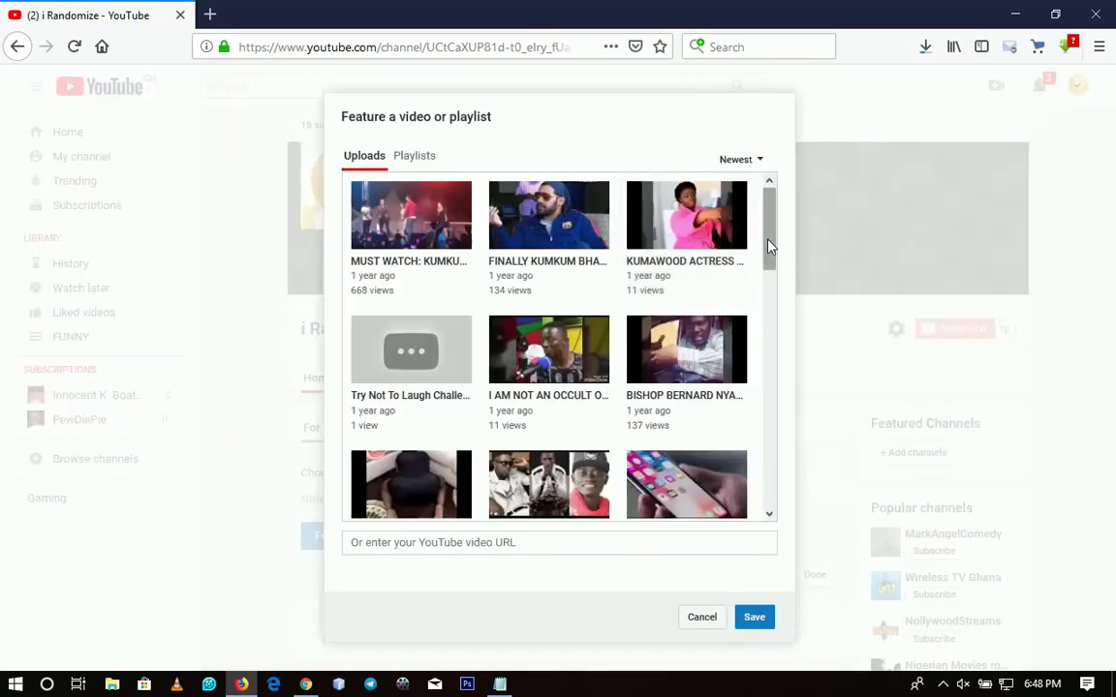
{"action": "left_click_drag", "start_coordinate": [766, 242], "coordinate": [769, 453]}
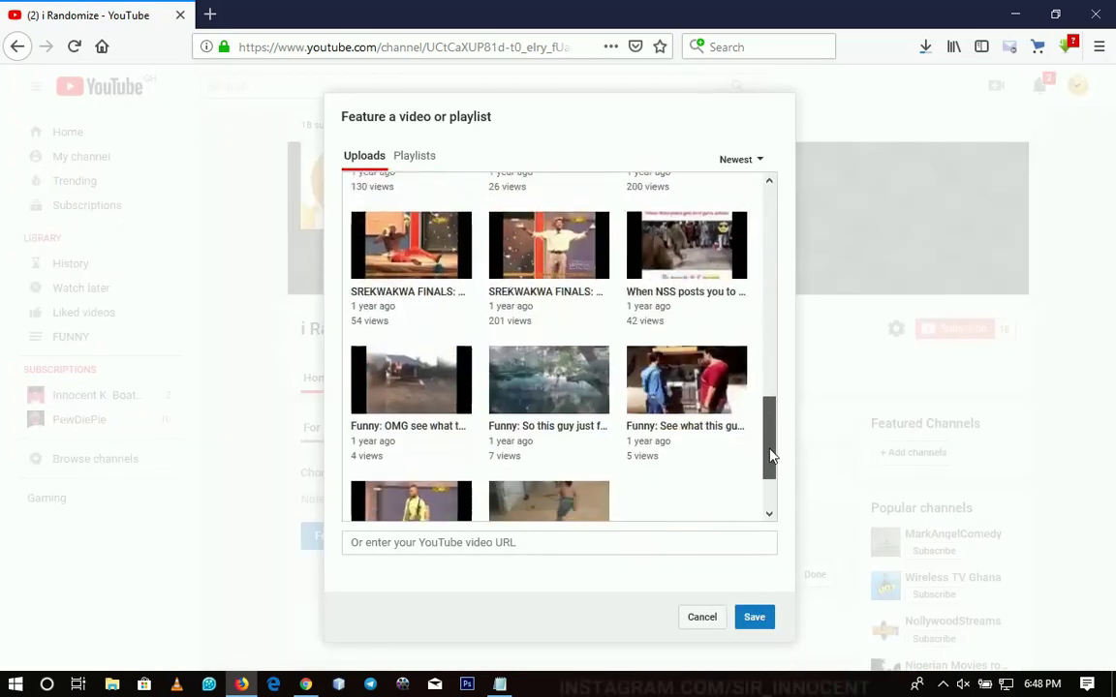
{"action": "left_click", "coordinate": [701, 618]}
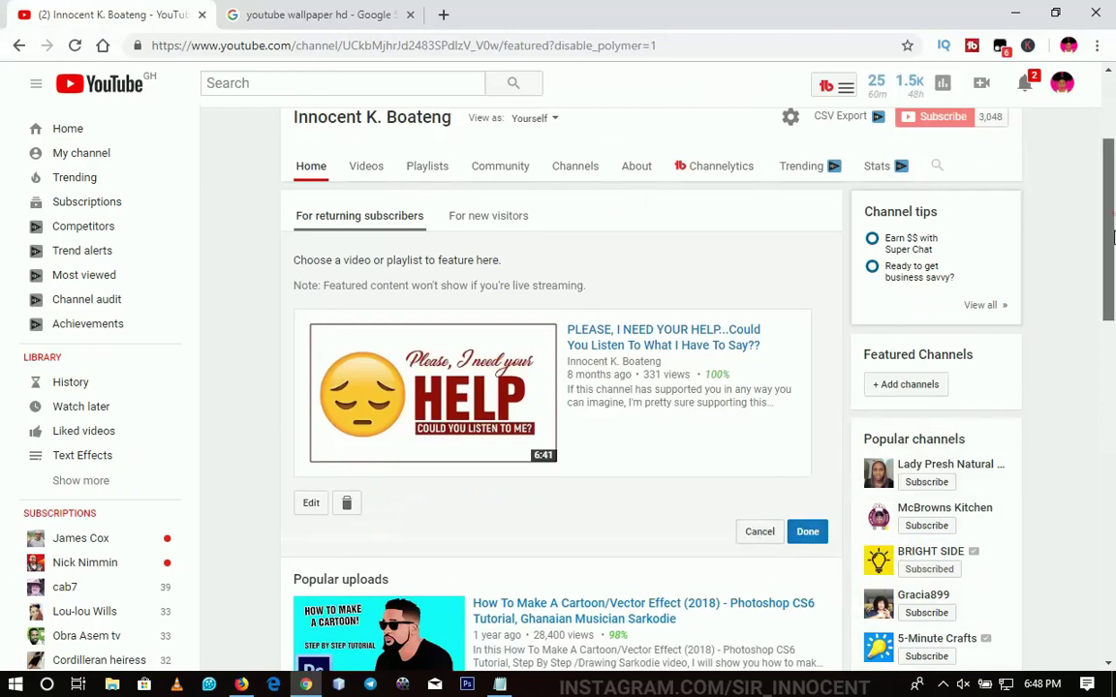
{"action": "scroll", "coordinate": [1098, 329], "scroll_direction": "down", "scroll_amount": 4}
Step: Keep the Popular uploads section's content set to Popular uploads, then switch to the For new visitors view
{"action": "mouse_move", "coordinate": [623, 232]}
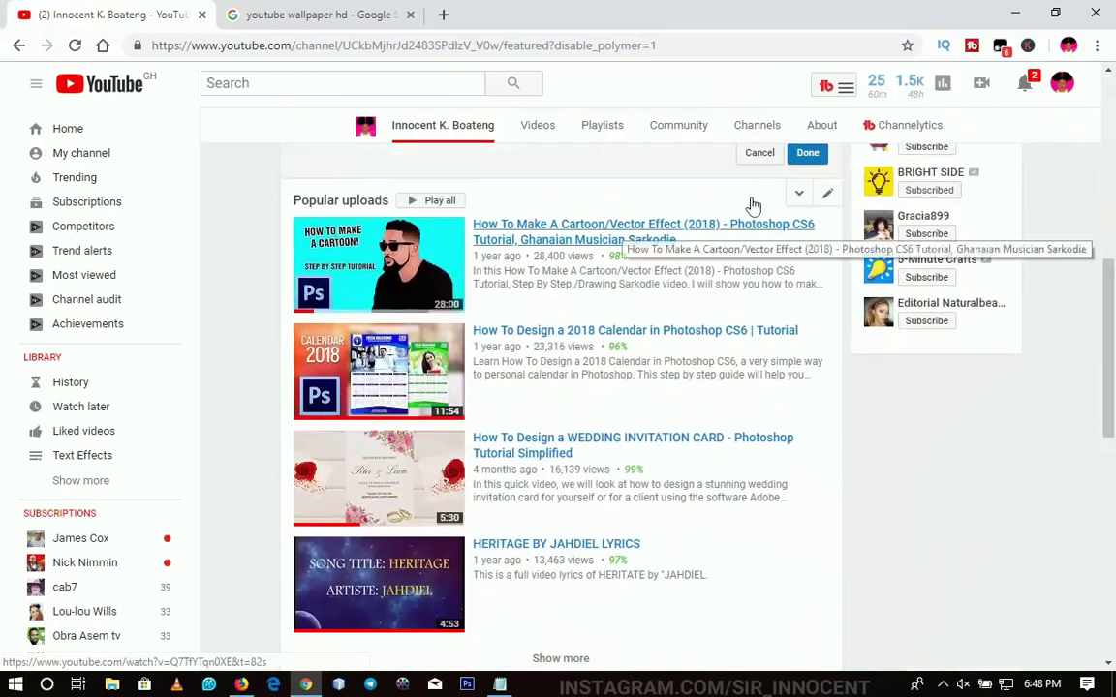
{"action": "left_click", "coordinate": [828, 200]}
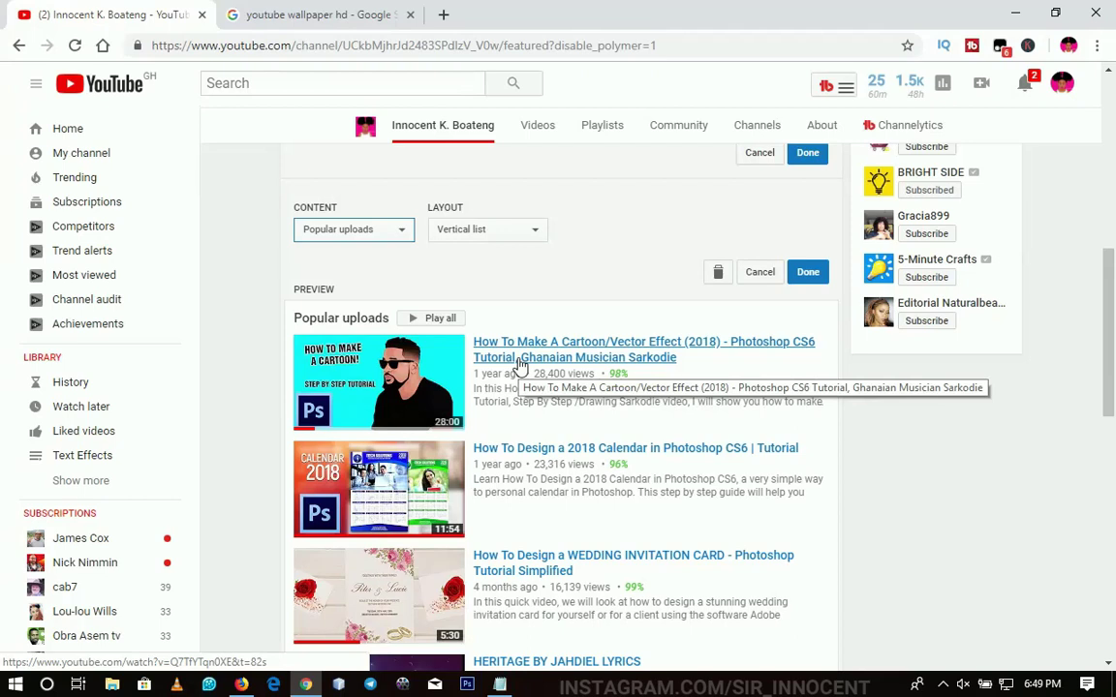
{"action": "left_click", "coordinate": [355, 238]}
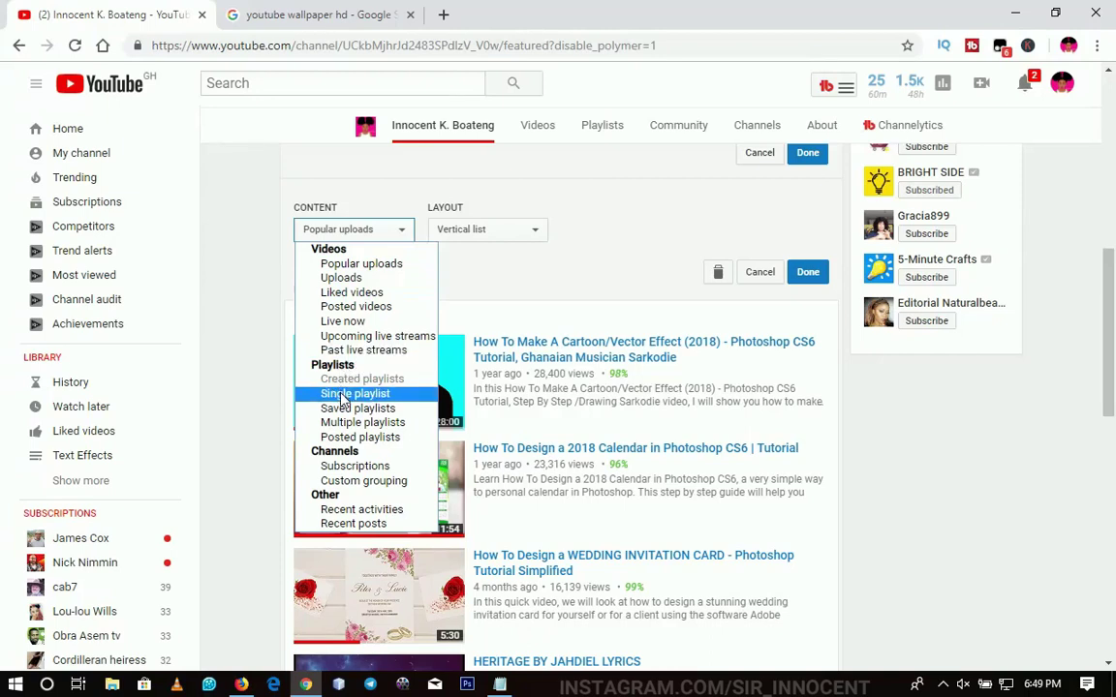
{"action": "left_click", "coordinate": [549, 288]}
{"action": "left_click_drag", "start_coordinate": [1111, 308], "coordinate": [1111, 149]}
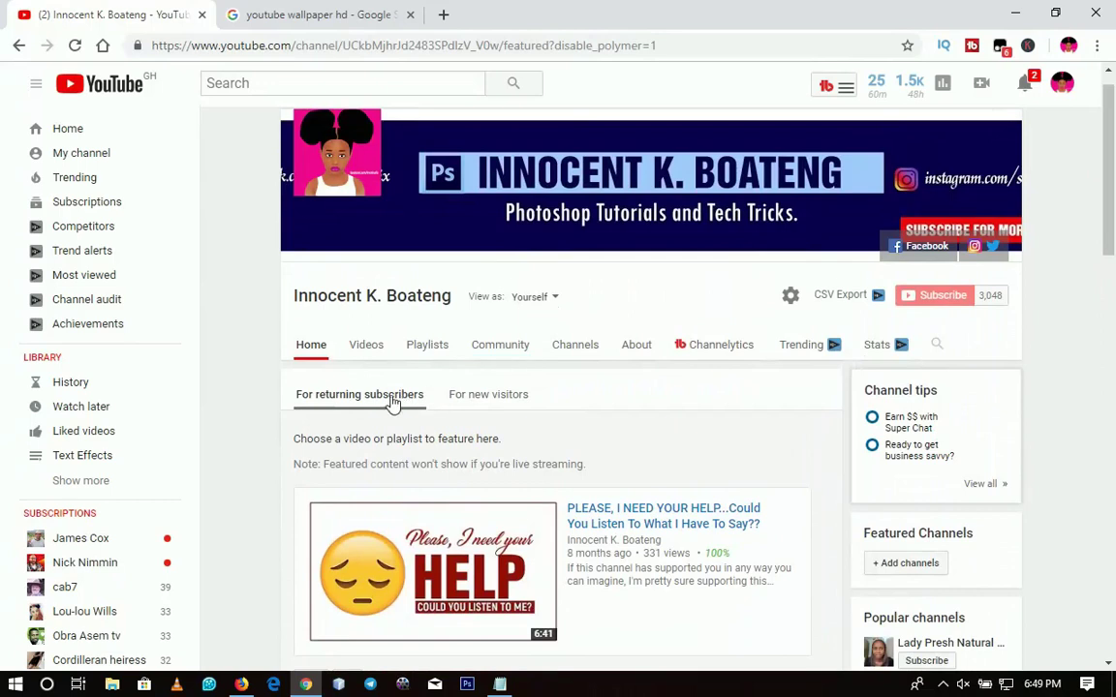
{"action": "left_click", "coordinate": [487, 399]}
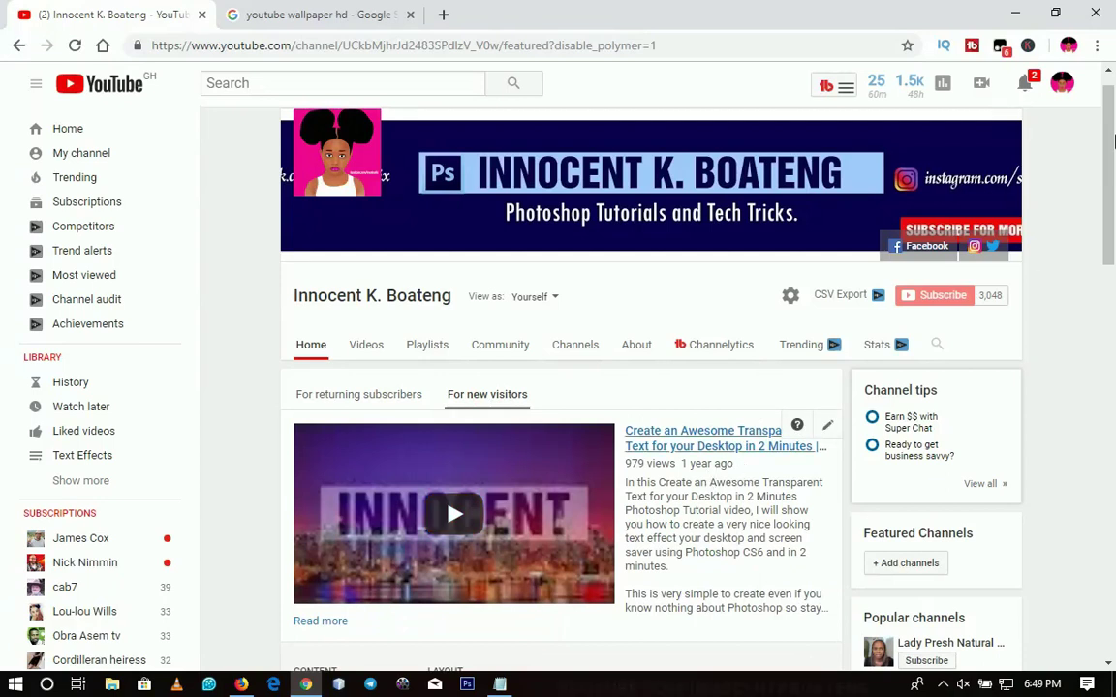
Step: Scroll past the transparent-text tutorial trailer to the Popular uploads section editor
{"action": "scroll", "coordinate": [1114, 142], "scroll_direction": "down", "scroll_amount": 1}
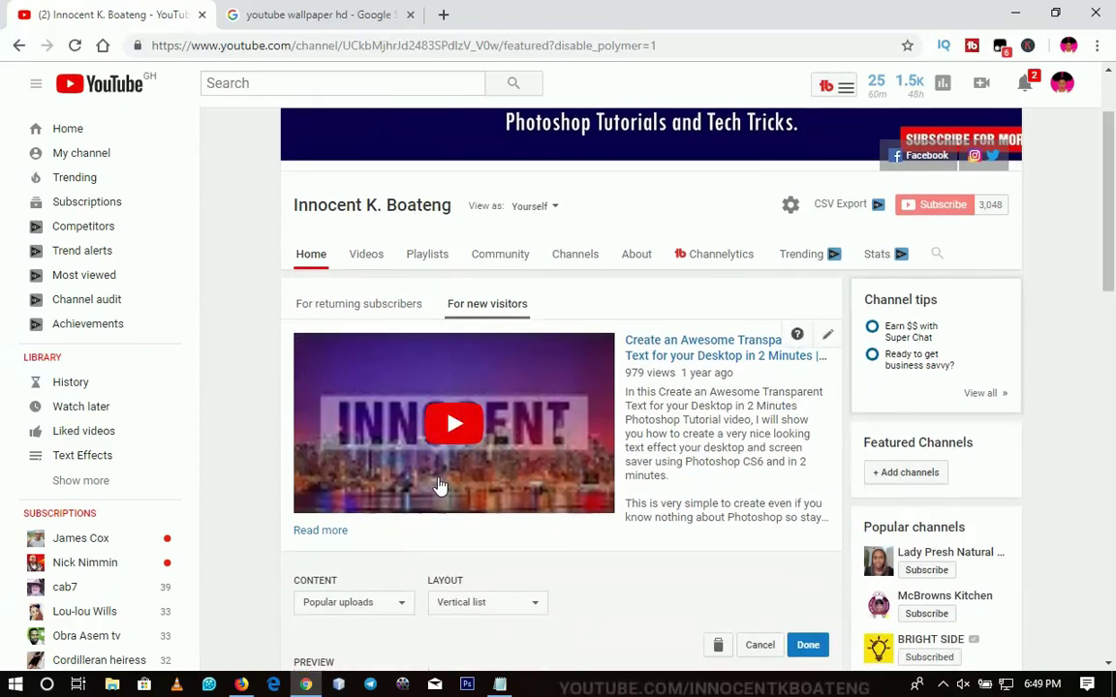
{"action": "mouse_move", "coordinate": [1106, 236]}
{"action": "left_mouse_down"}
{"action": "mouse_move", "coordinate": [1110, 290]}
{"action": "mouse_move", "coordinate": [1110, 217]}
{"action": "left_mouse_up"}
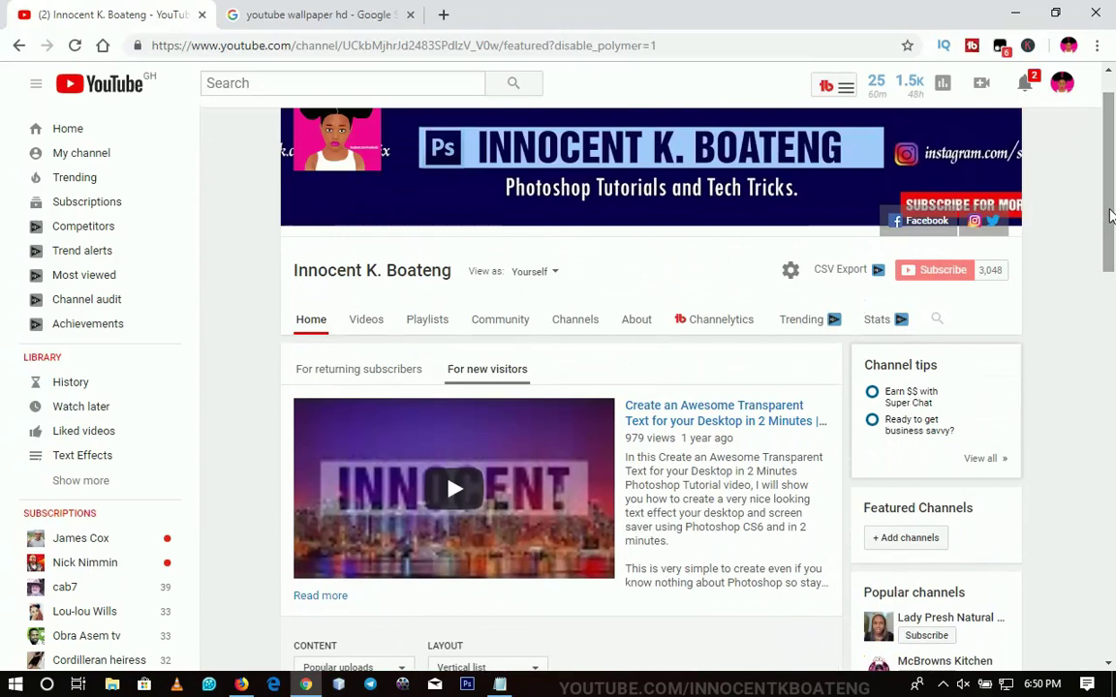
{"action": "left_click_drag", "start_coordinate": [1110, 217], "coordinate": [1112, 302]}
{"action": "scroll", "coordinate": [904, 351], "scroll_direction": "up", "scroll_amount": 1}
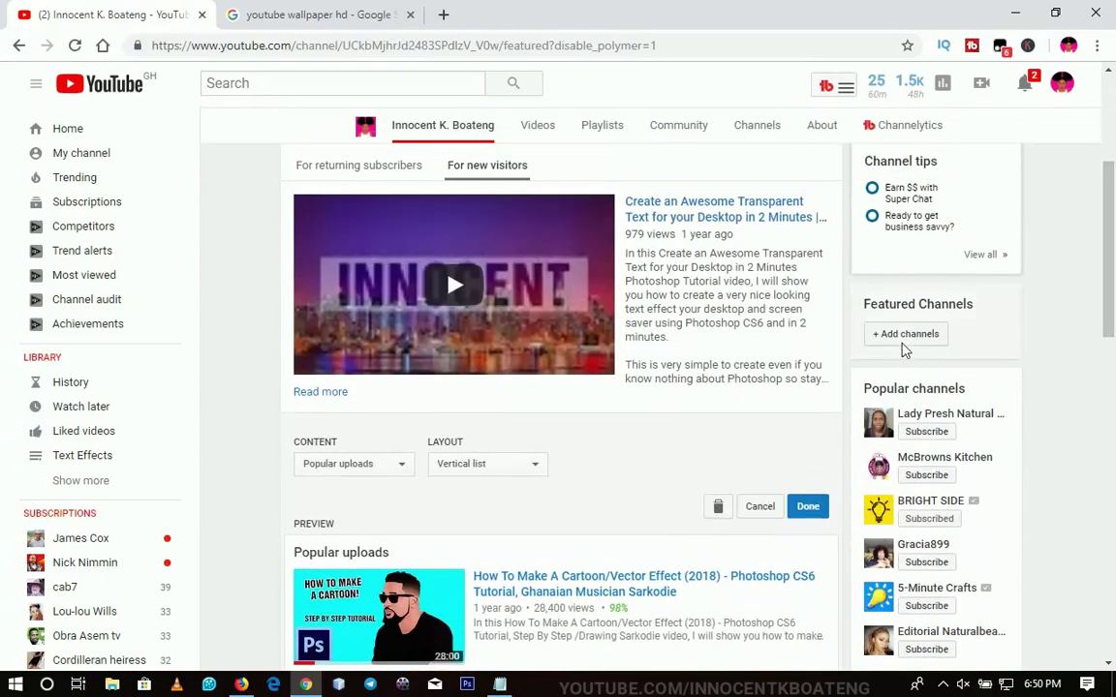